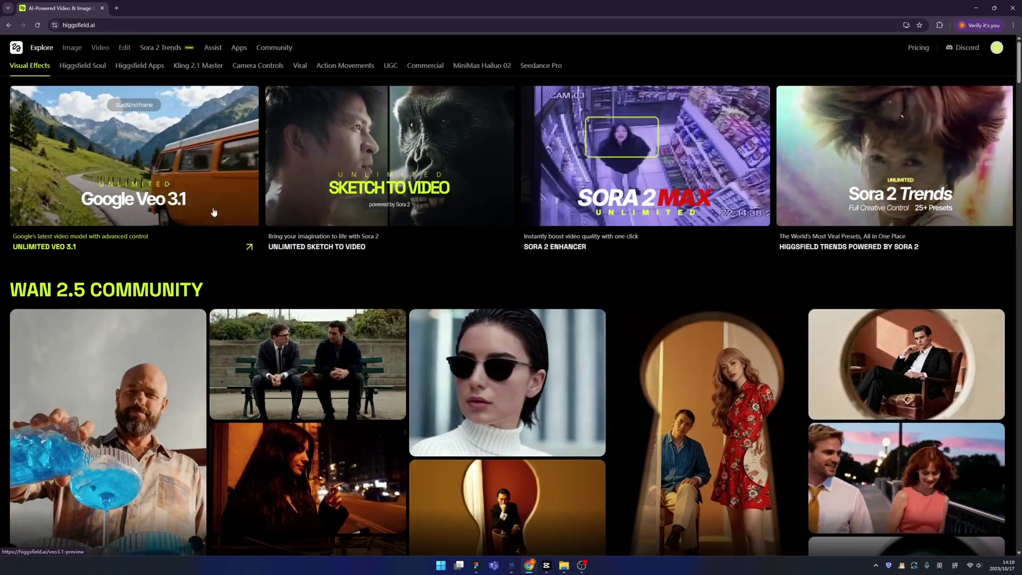
Step: Open and browse the full WAN 2.5 Community gallery
scroll(455, 264, "down", 1)
scroll(455, 264, "down", 1)
scroll(455, 264, "down", 1)
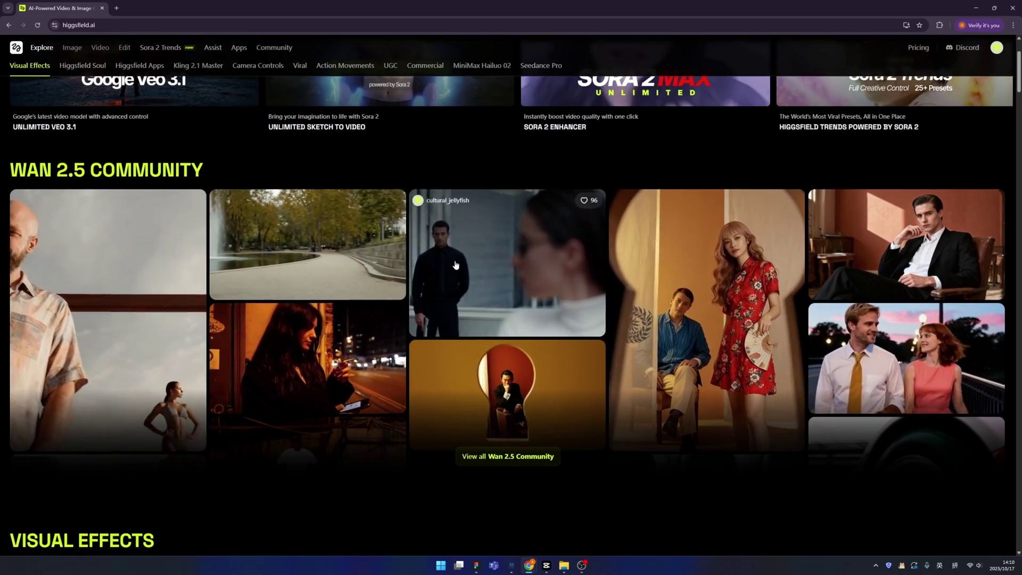
scroll(455, 264, "down", 2)
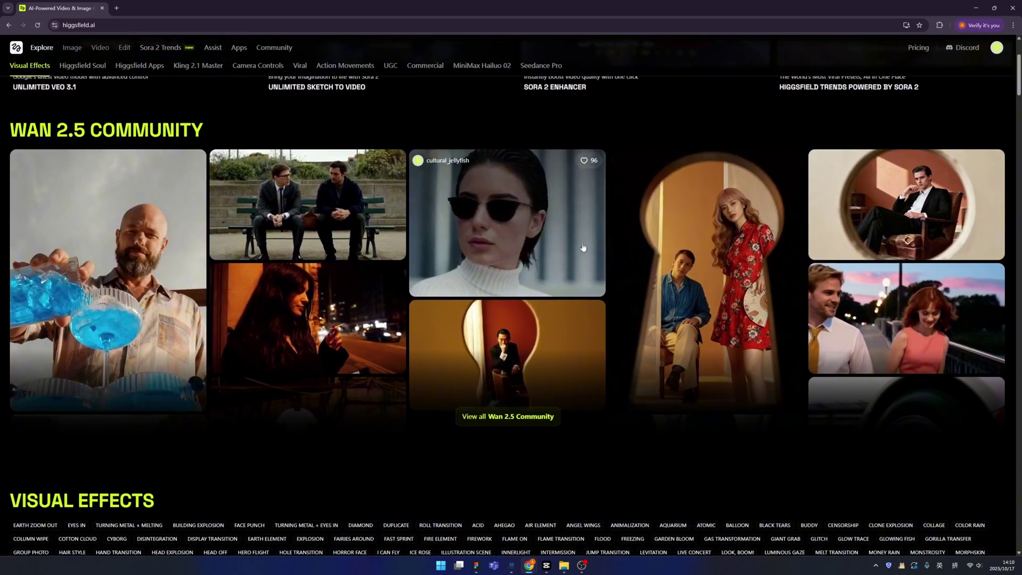
left_click(406, 131)
scroll(451, 282, "down", 3)
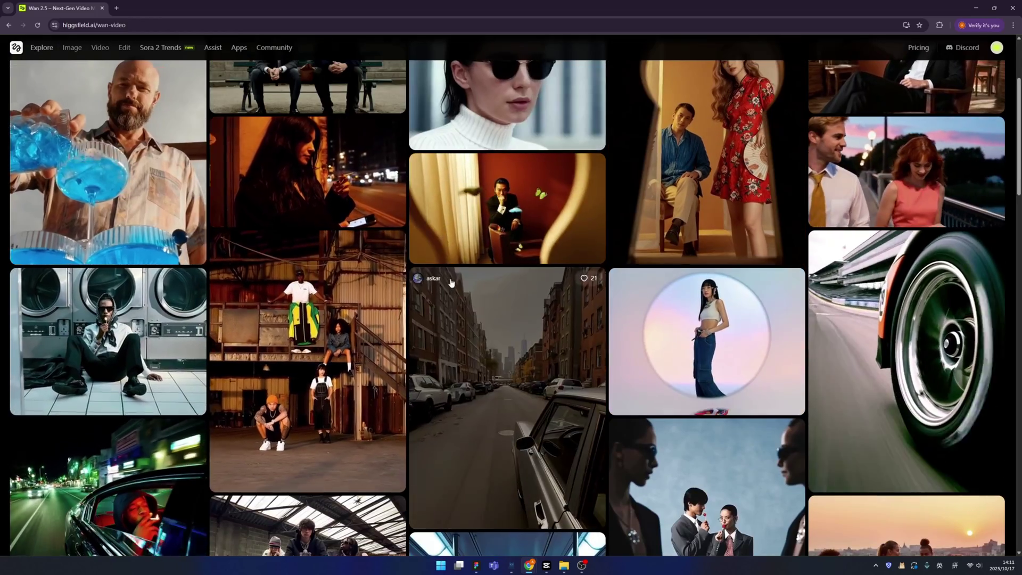
scroll(451, 282, "up", 3)
Step: Return to Explore and scroll to the Higgsfield Apps collection (ASMR Promo, Billboard Ad, 3D Rotation)
key("alt+Left")
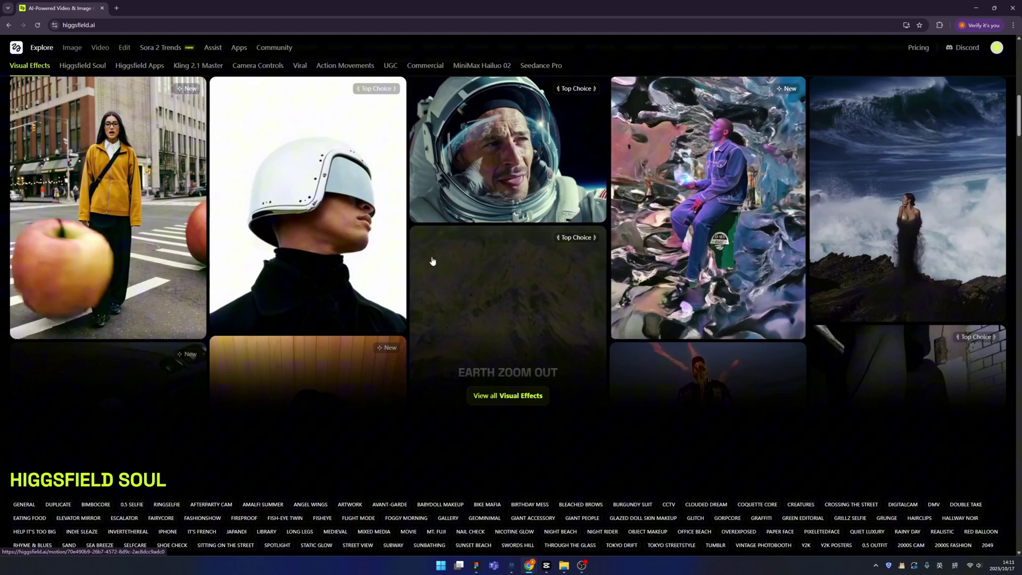
scroll(424, 389, "down", 5)
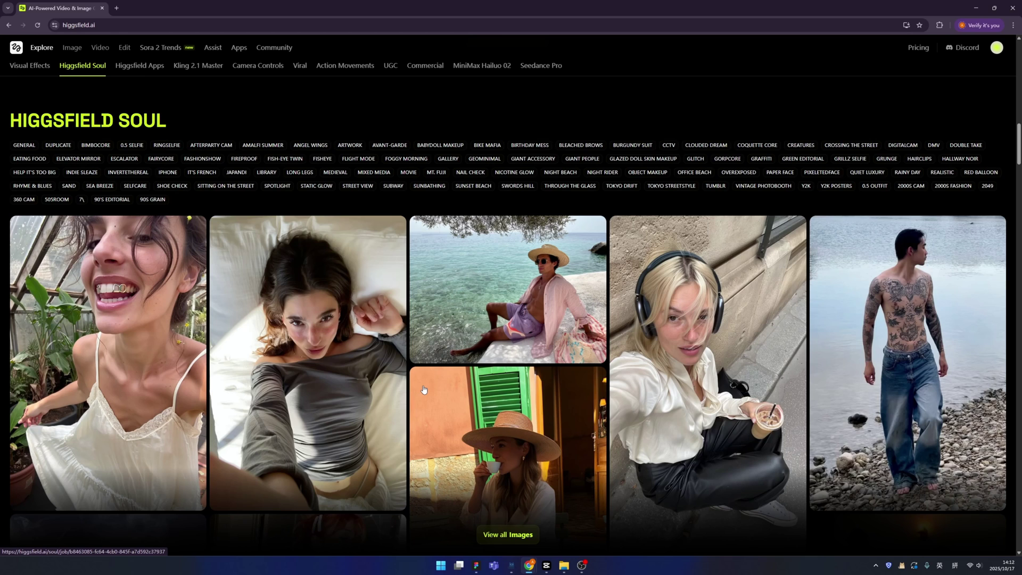
scroll(424, 389, "down", 1)
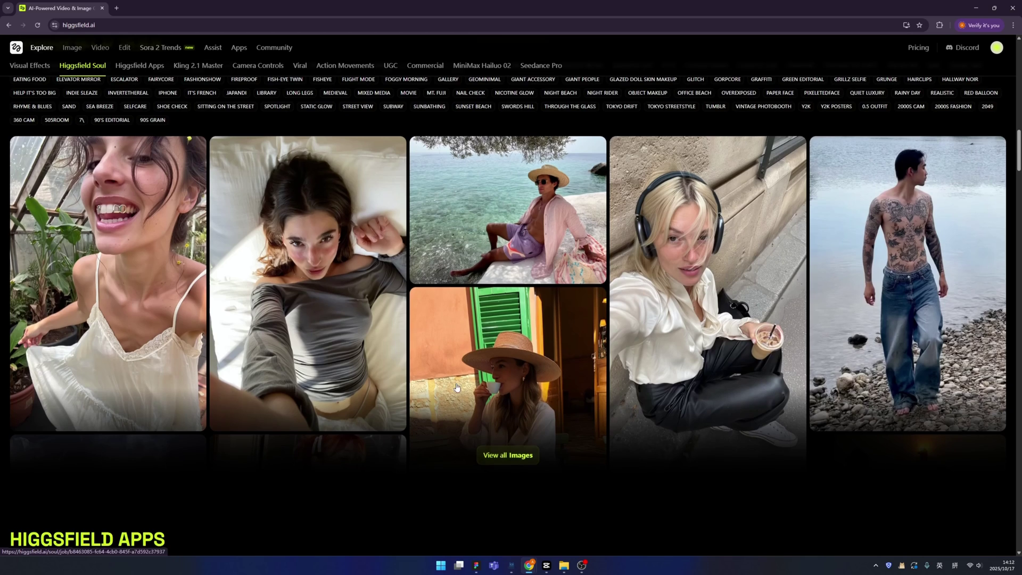
scroll(457, 387, "up", 1)
scroll(456, 387, "down", 6)
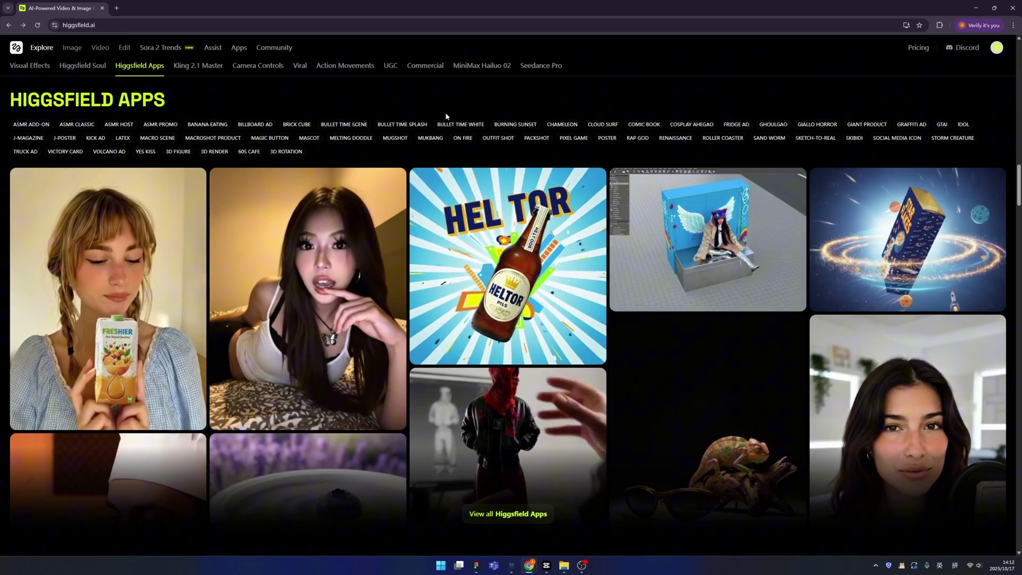
Step: Scroll past the Kling, Camera Controls and Viral collections to the footer, then back to MiniMax Hailuo 02
mouse_move(174, 238)
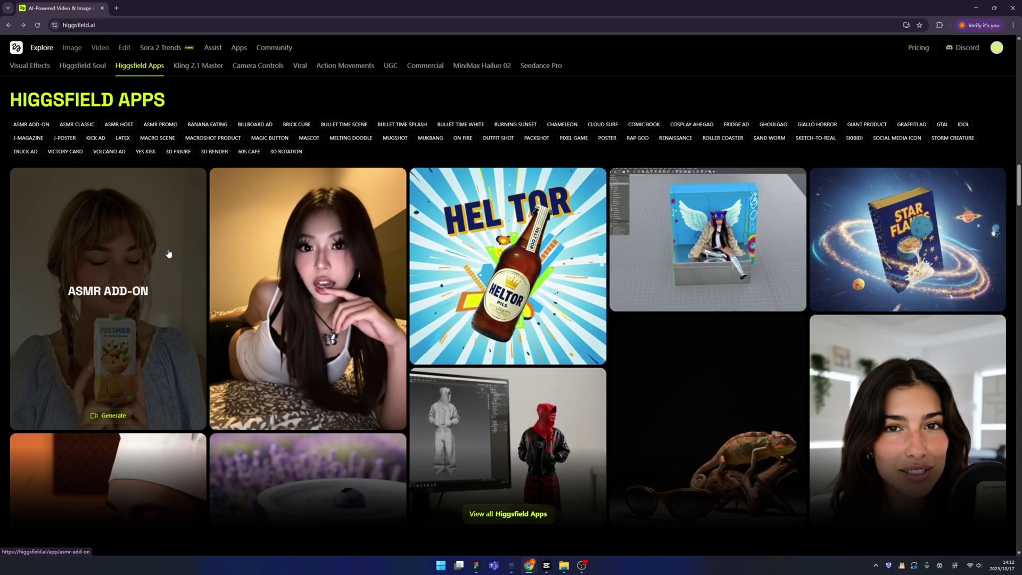
scroll(168, 253, "down", 1)
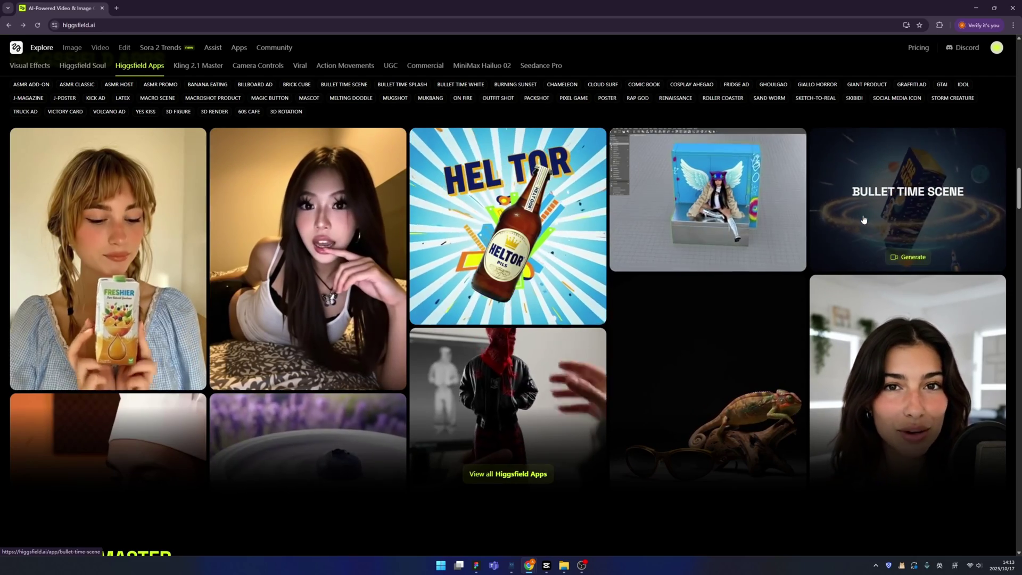
scroll(572, 303, "down", 2)
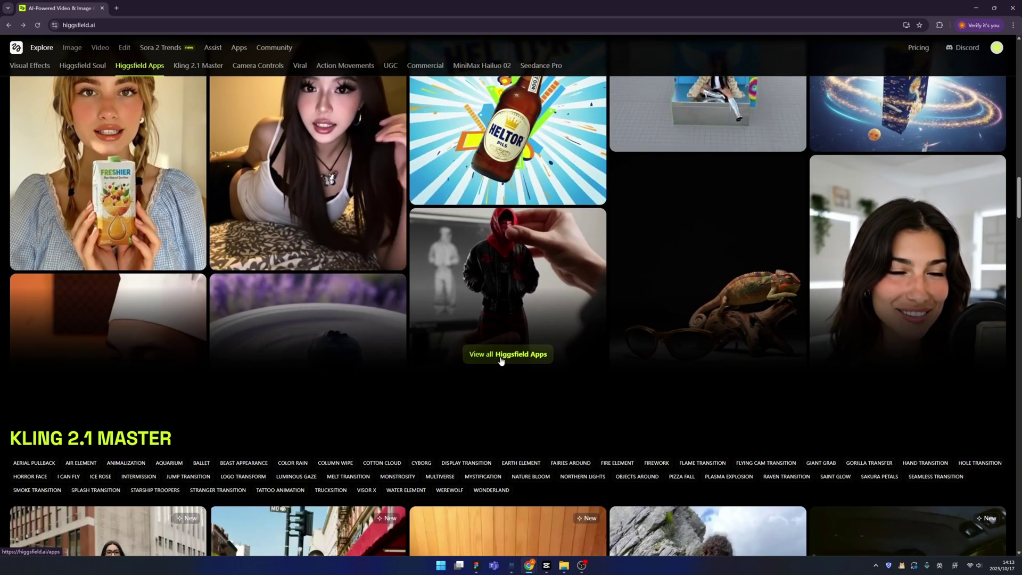
scroll(500, 361, "down", 5)
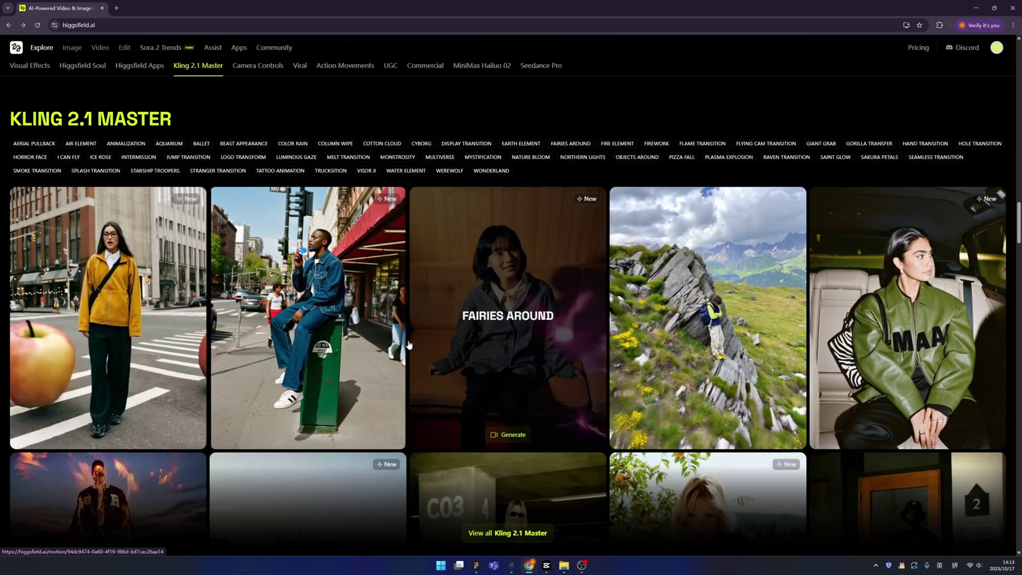
scroll(408, 344, "down", 7)
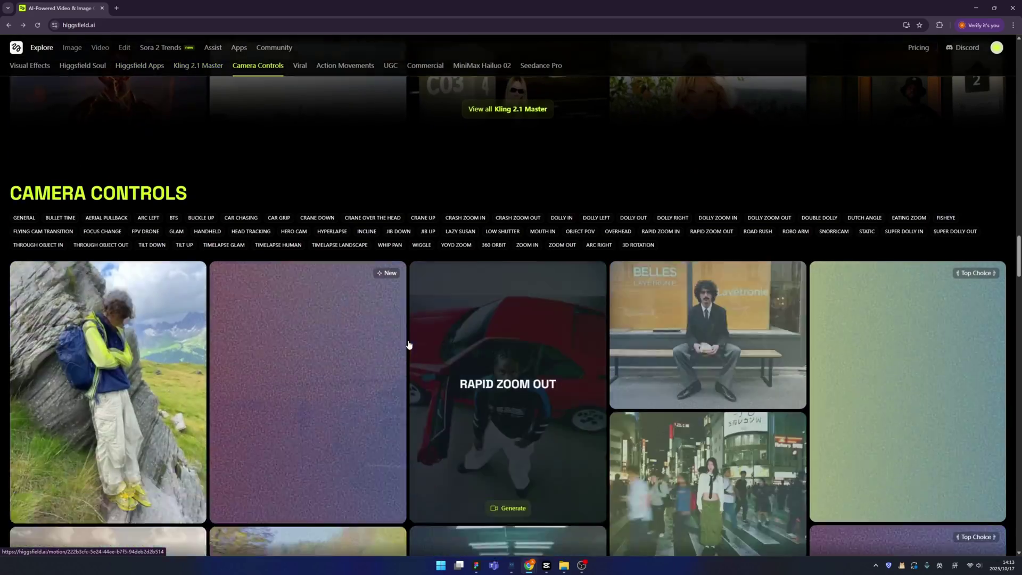
scroll(408, 345, "down", 12)
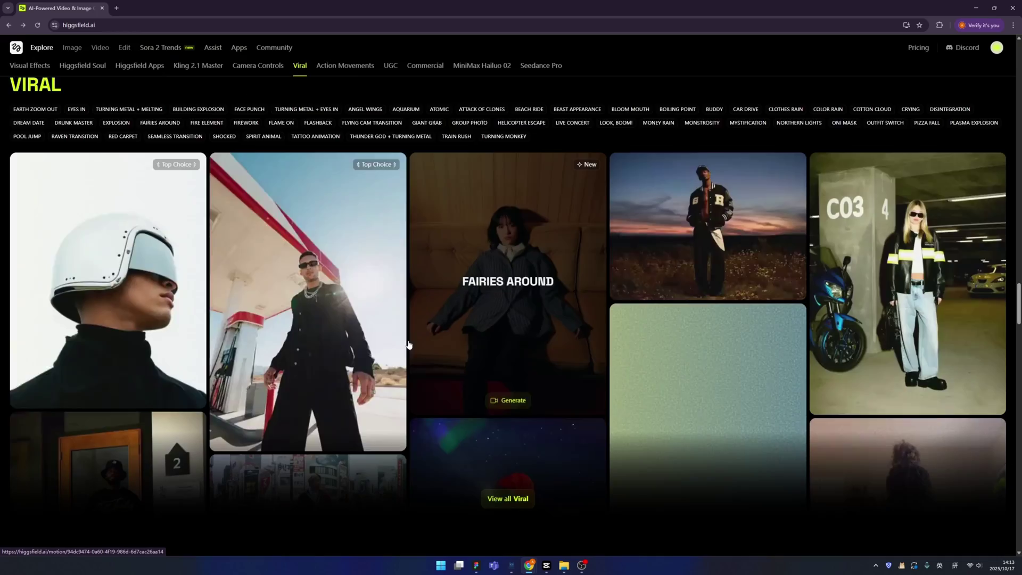
scroll(409, 345, "down", 20)
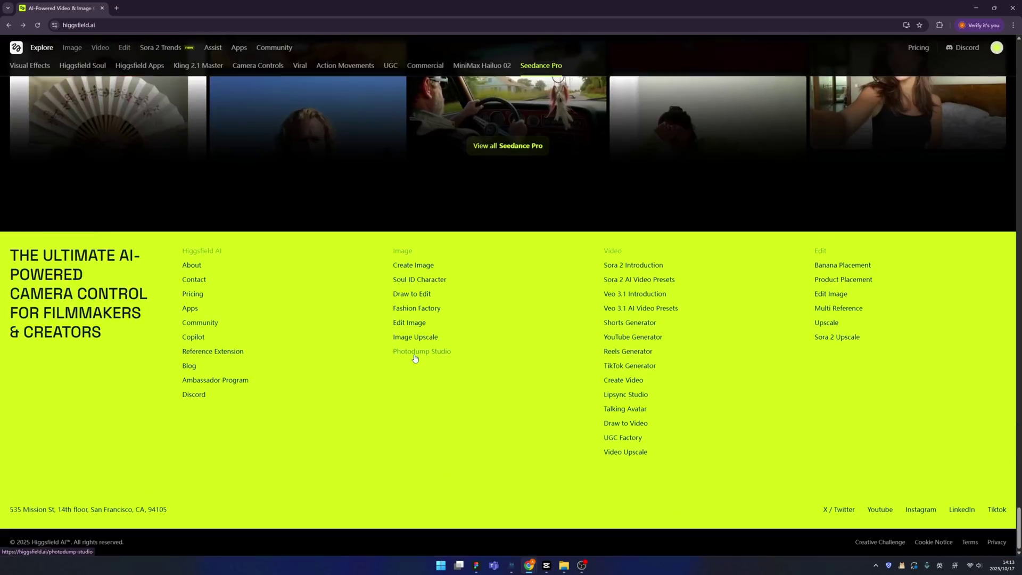
scroll(413, 358, "up", 10)
scroll(415, 358, "up", 14)
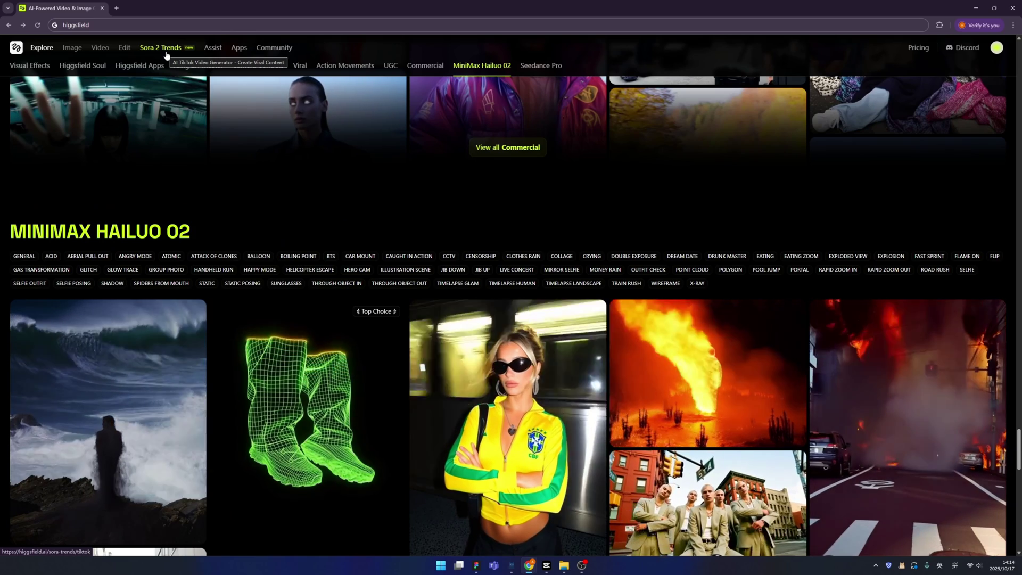
Step: Open Sora 2 Trends on the TikTok tab and look through the All presets modal
left_click(166, 53)
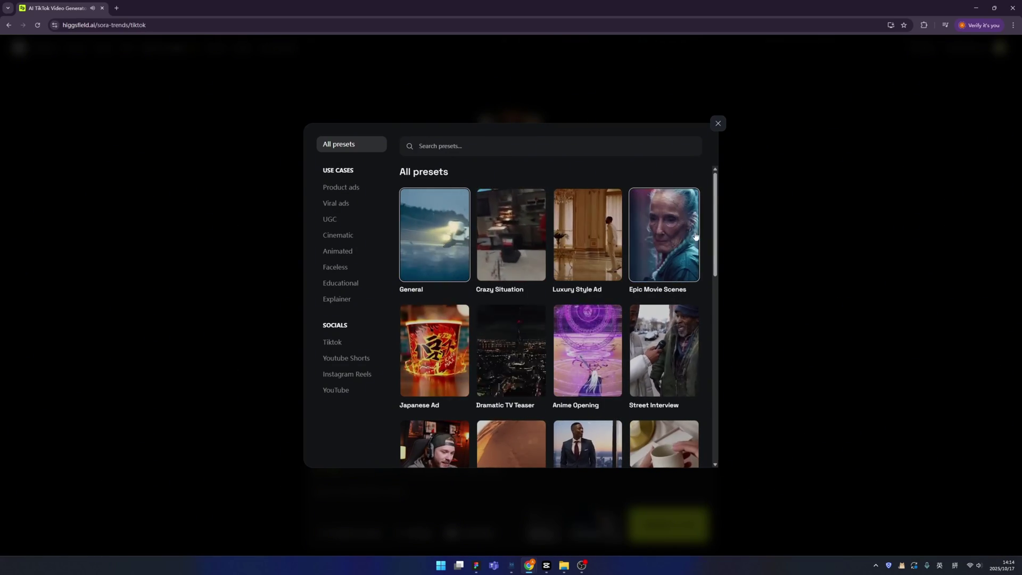
left_click(642, 242)
scroll(566, 308, "down", 1)
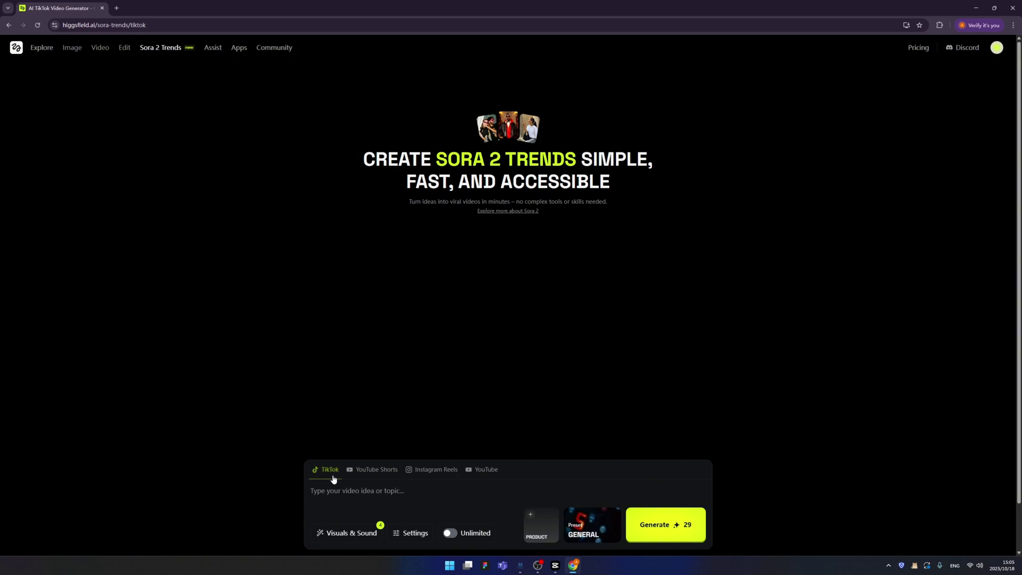
Step: Write the video idea: a girl holding a mini microphone saying it's the best one to buy
left_click(355, 500)
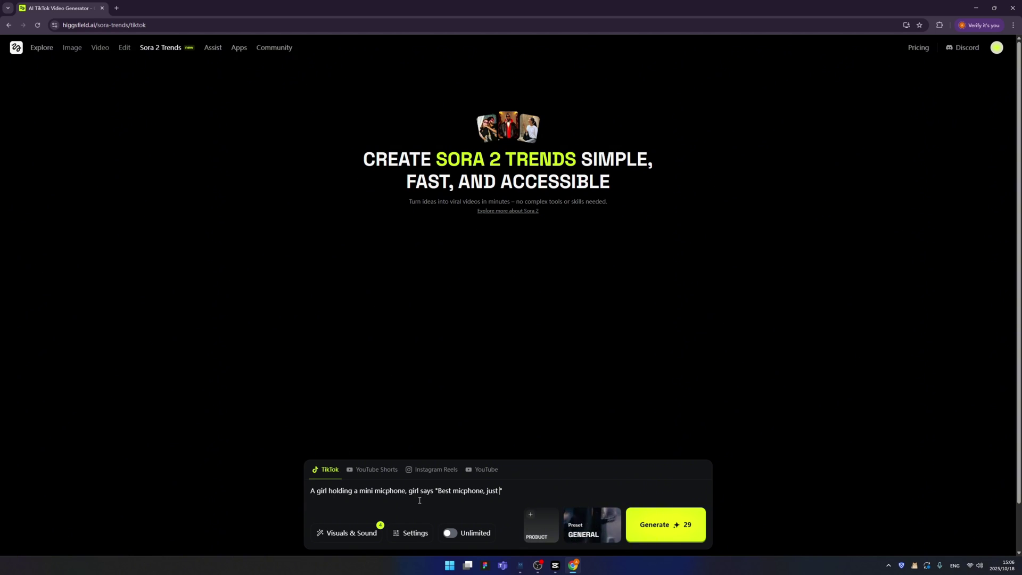
Step: Open Visuals & Sound and review Style Realistic, Craziness Medium and Montage Auto
left_click(352, 533)
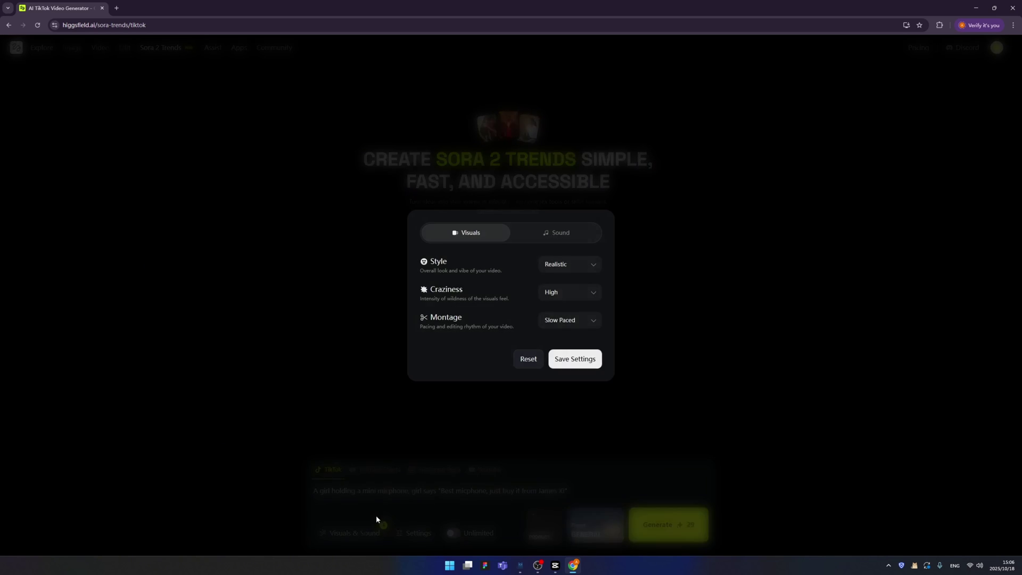
left_click(580, 270)
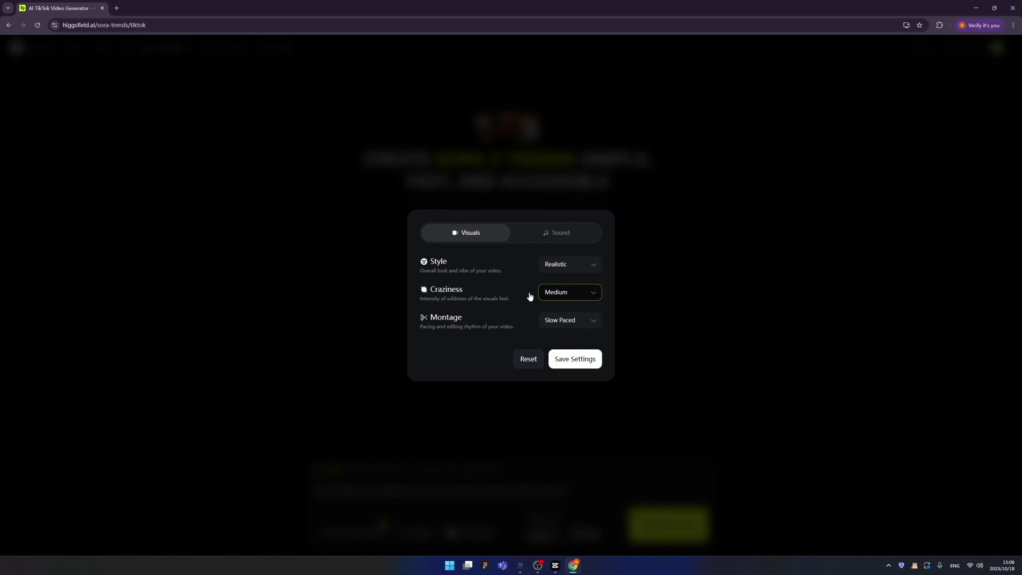
left_click(560, 321)
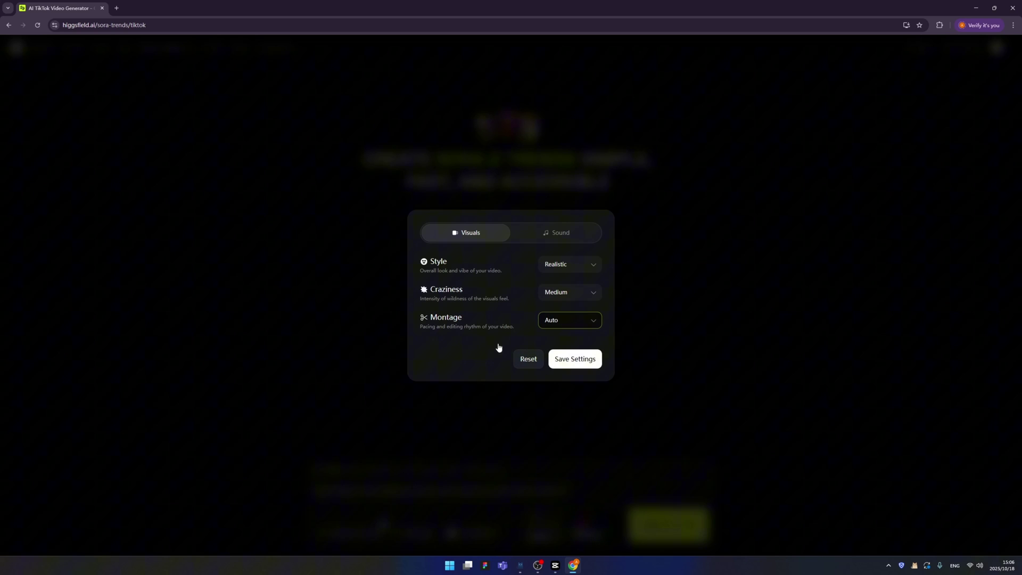
Step: In the Sound tab, review the Background Music choices and leave it on Auto
left_click(549, 240)
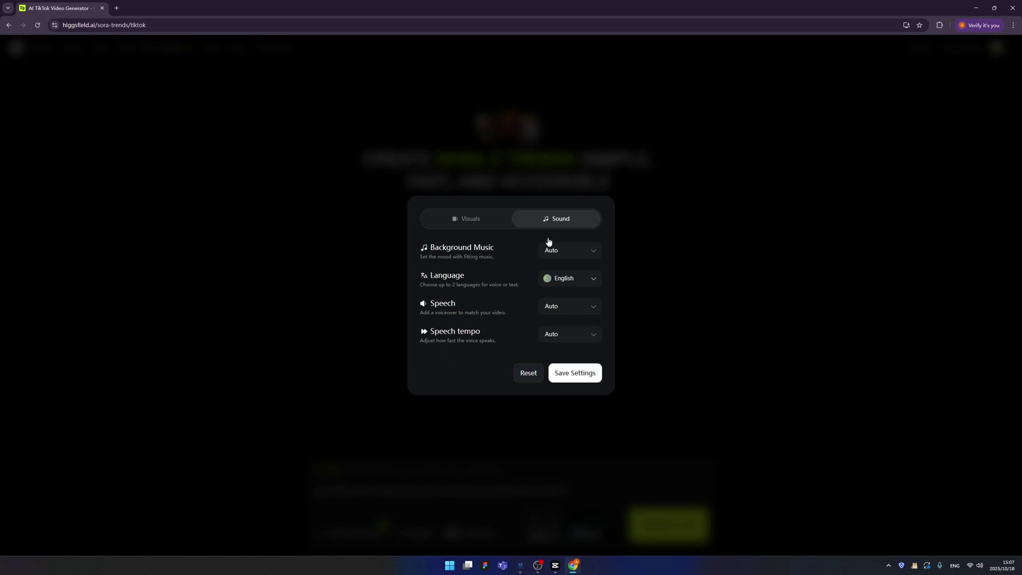
left_click(559, 255)
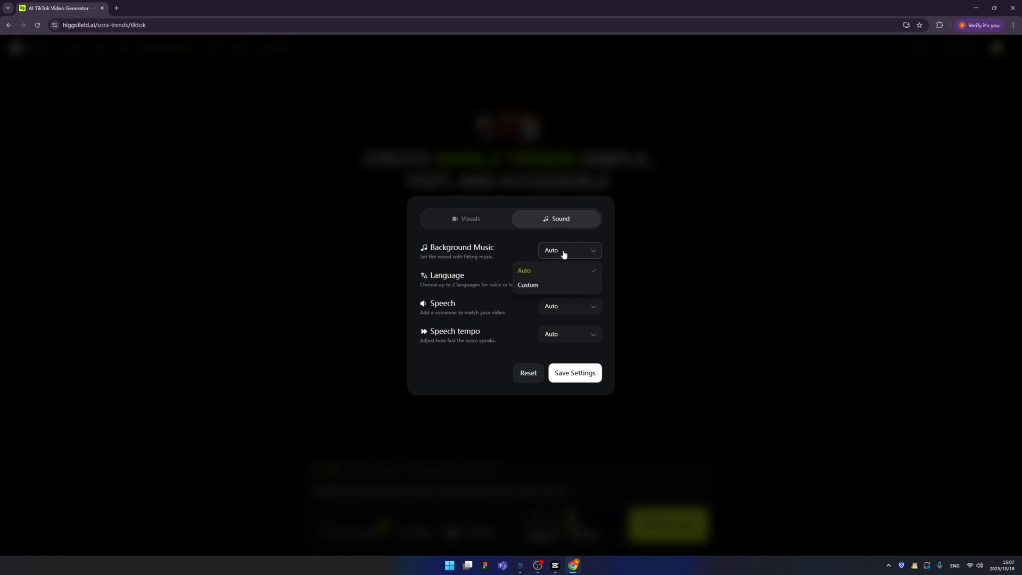
left_click(563, 254)
left_click(563, 254)
left_click(554, 278)
Step: Keep the language English, set Speech back to Auto, and save the settings
left_click(562, 284)
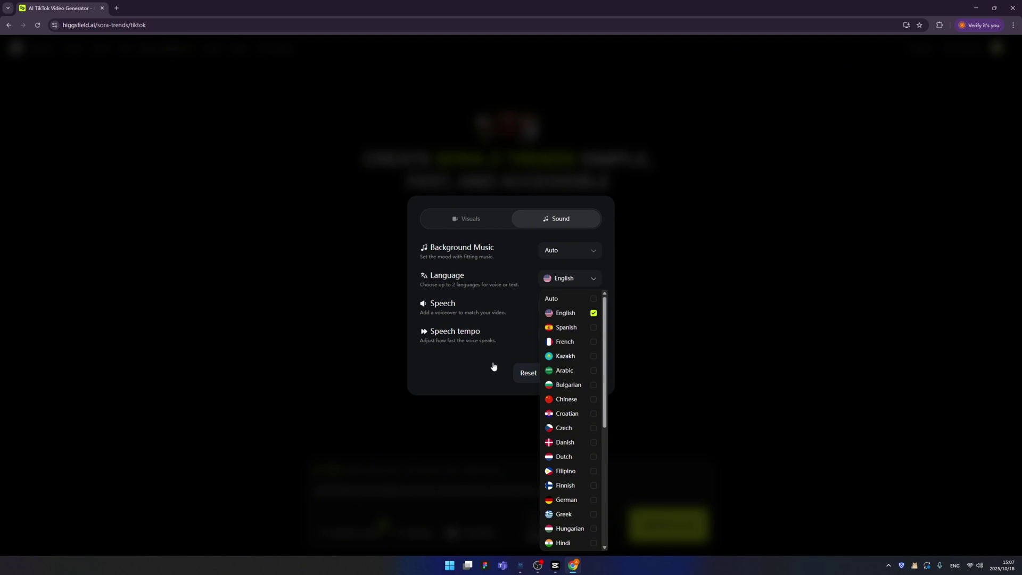
left_click(458, 374)
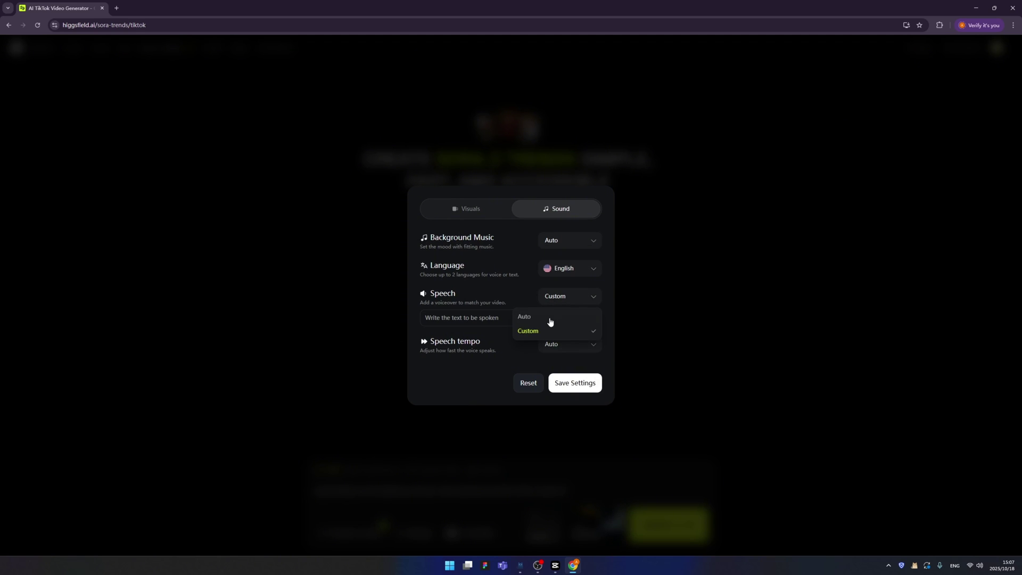
left_click(554, 319)
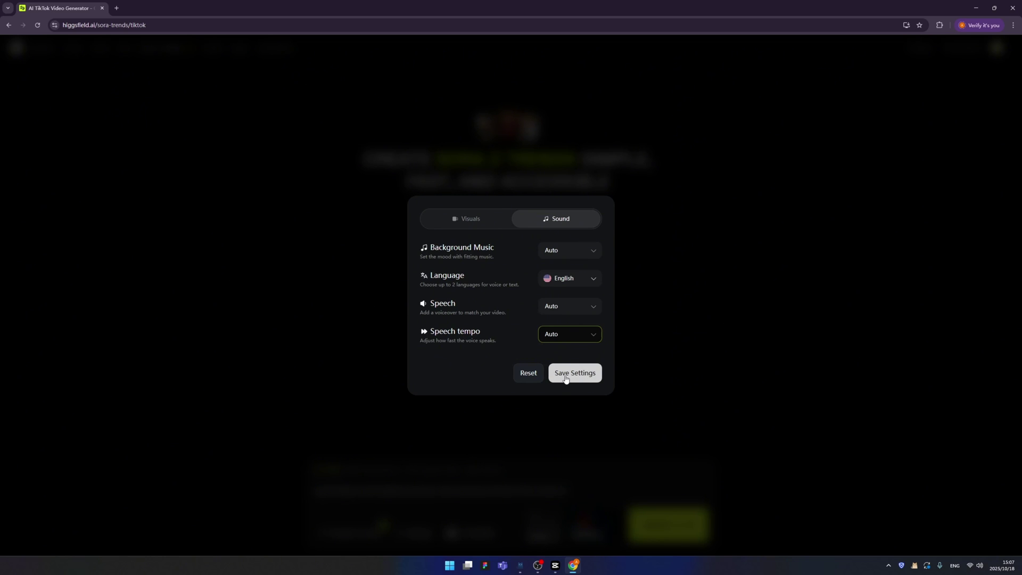
left_click(566, 379)
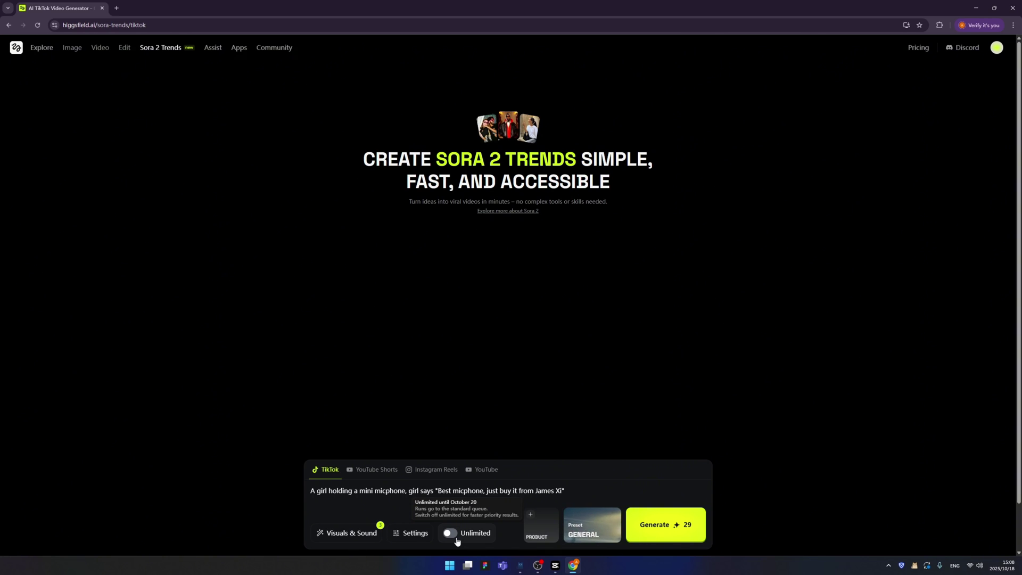
Step: Turn on Unlimited generation mode
left_click(450, 533)
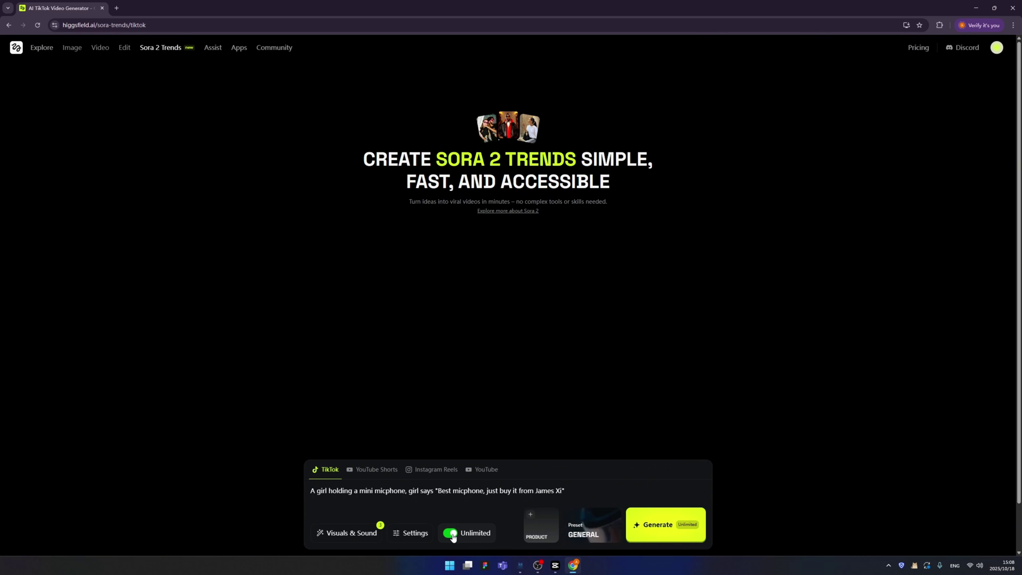
Step: Attach the microphone product photo via the PRODUCT card
left_click(543, 523)
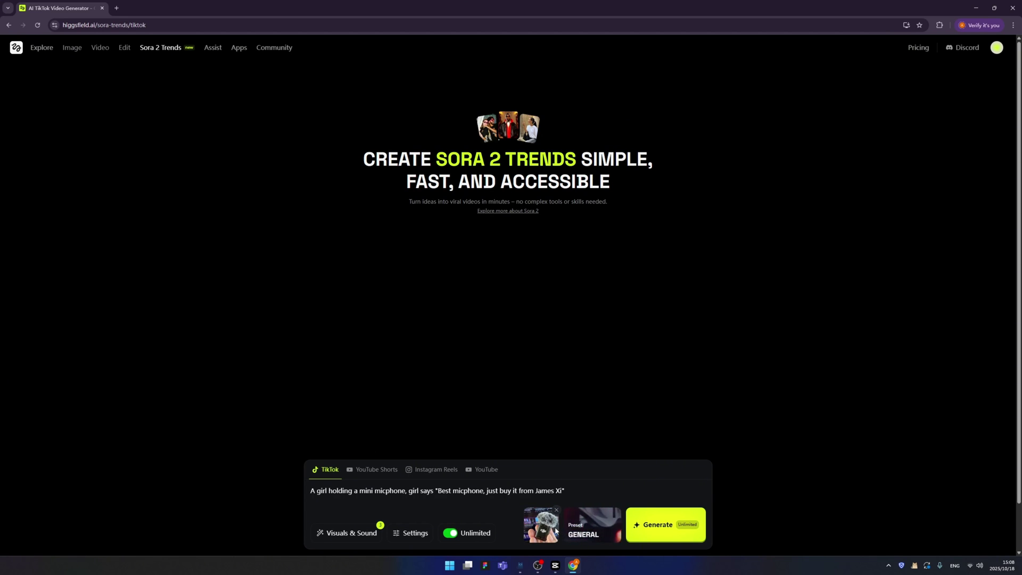
Step: Replace the General preset with Minimalist Corporate from the All presets grid
left_click(593, 526)
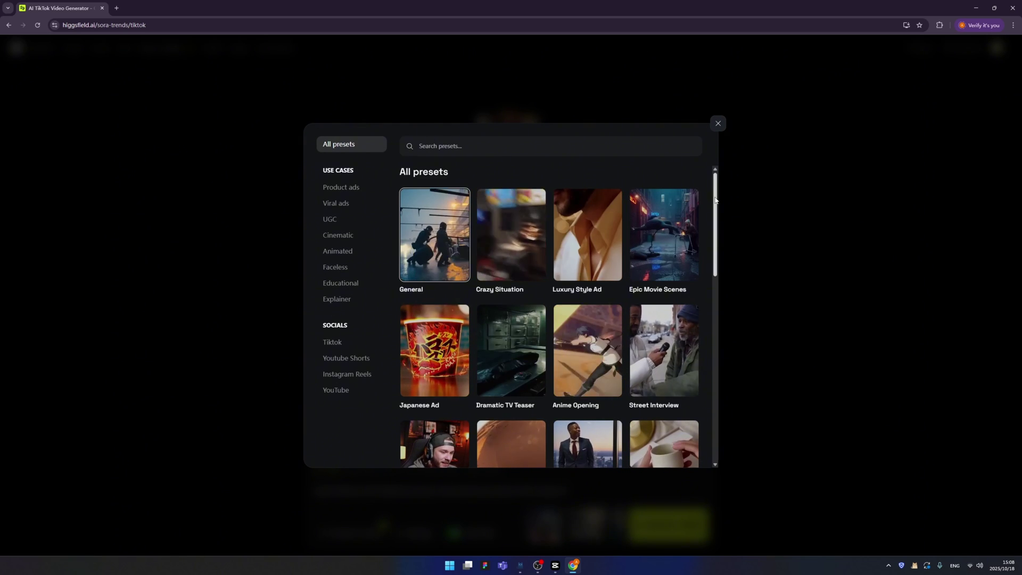
scroll(715, 215, "down", 2)
left_click_drag(716, 216, 718, 314)
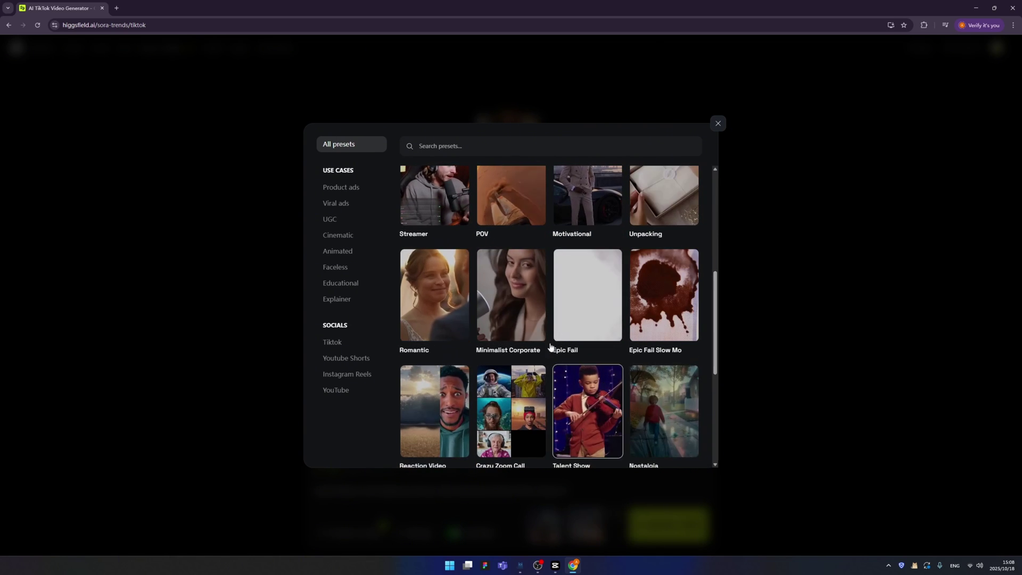
left_click(720, 314)
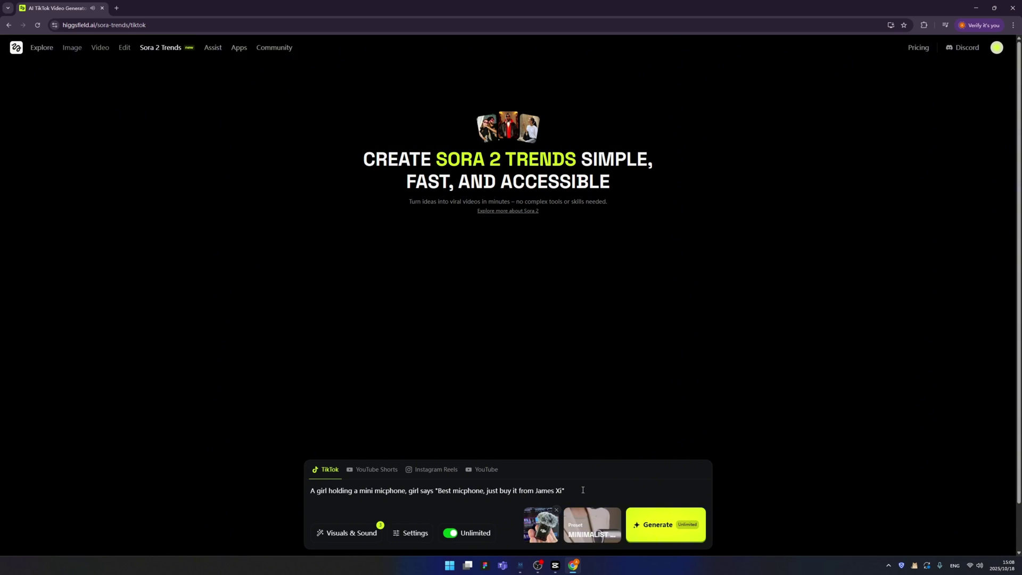
Step: Generate the 12-second vertical TikTok clip of the girl with the mini microphone, then copy its prompt
left_click(571, 489)
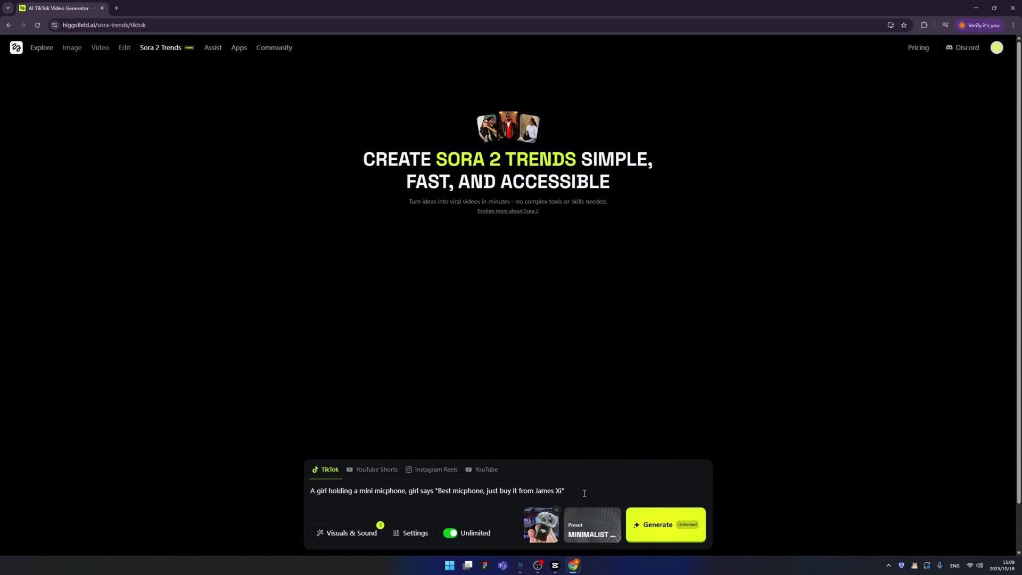
left_click(659, 531)
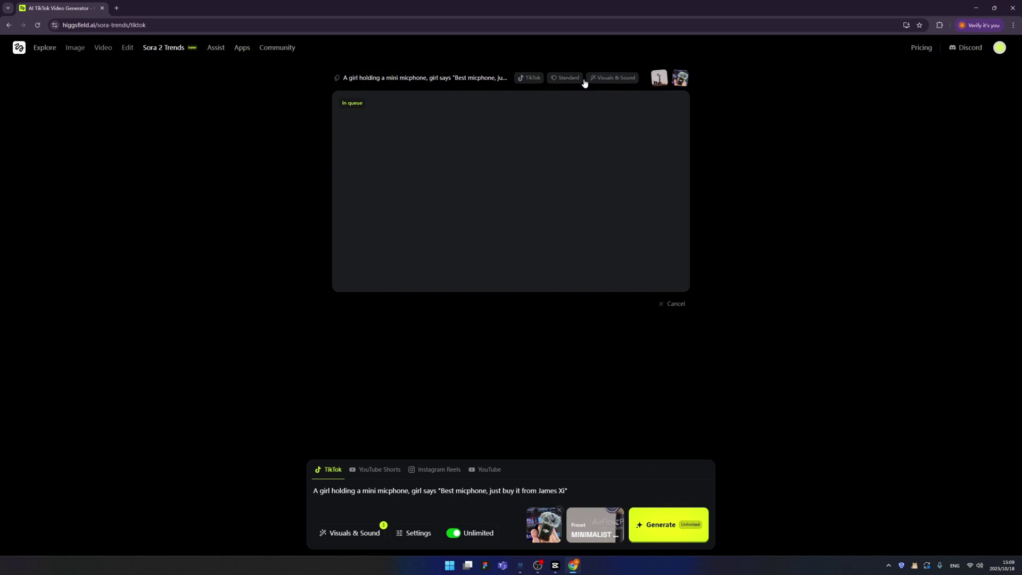
left_click(361, 82)
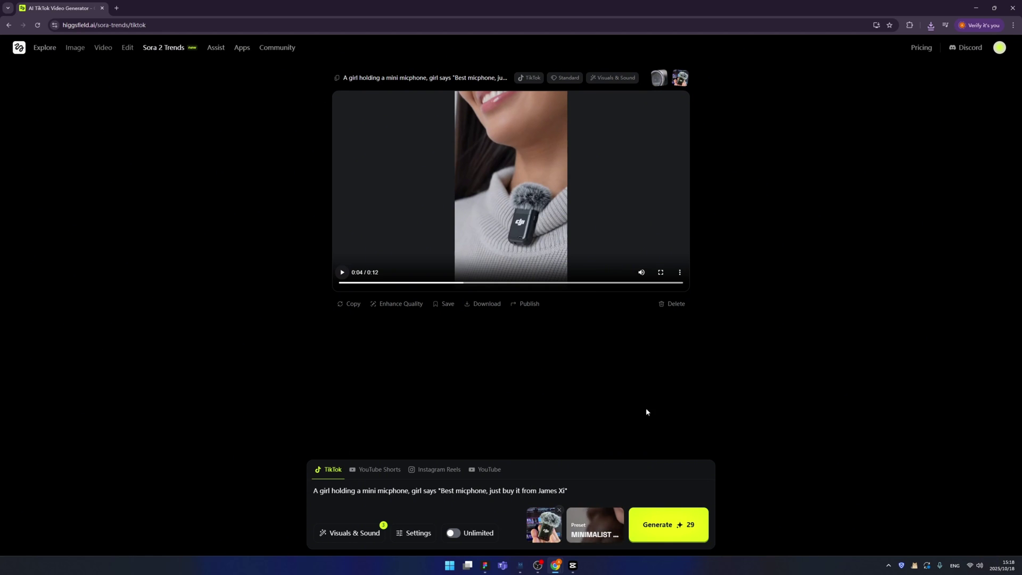
Step: Pick the Epic Movie Scenes preset and start a prompt: two people fight for this microphone
left_click(596, 527)
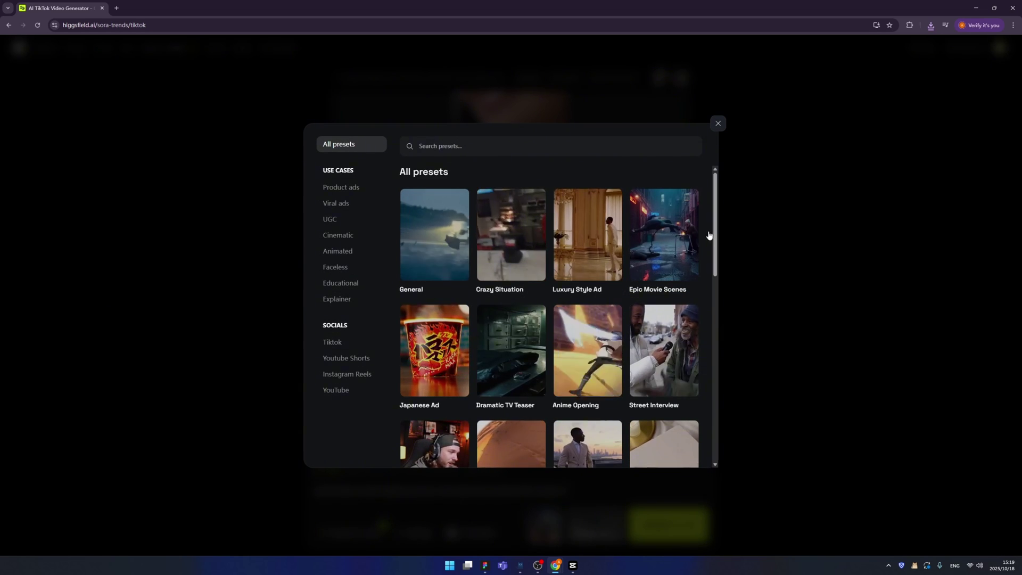
left_click(663, 234)
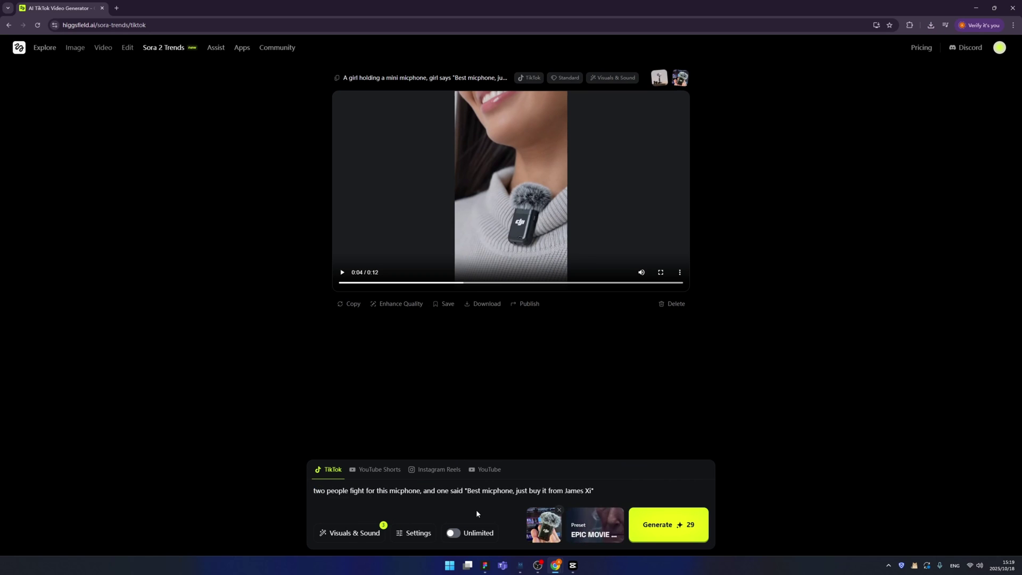
Step: Finish the dialogue with "it's mine!" and "come and get it", and turn Unlimited on
left_click_drag(515, 491, 594, 490)
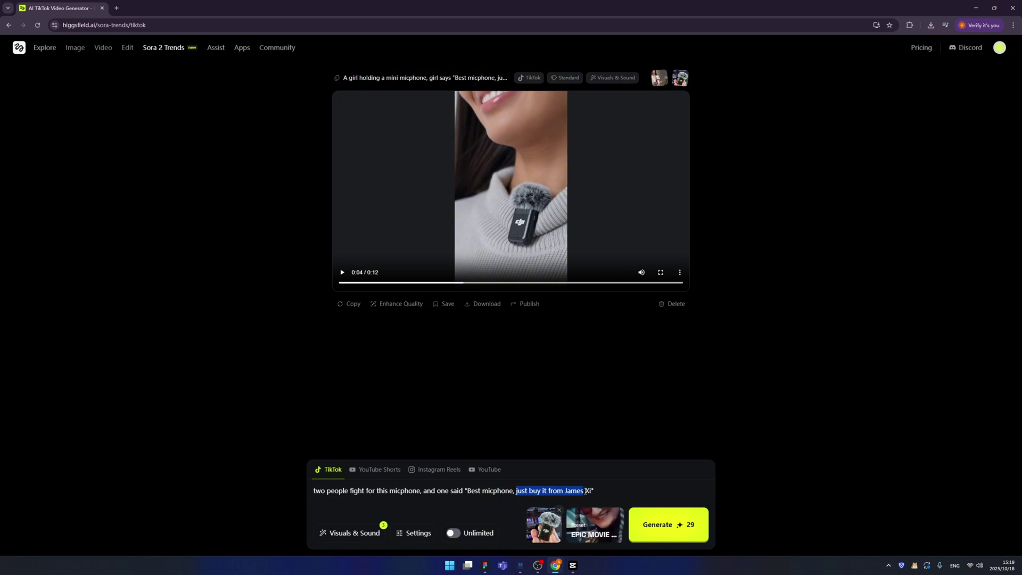
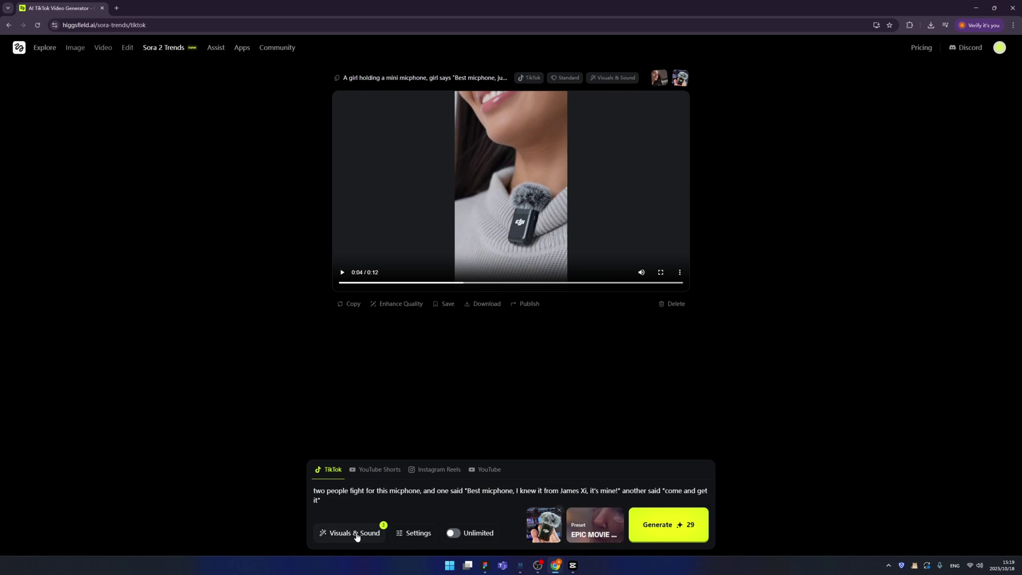
left_click(457, 538)
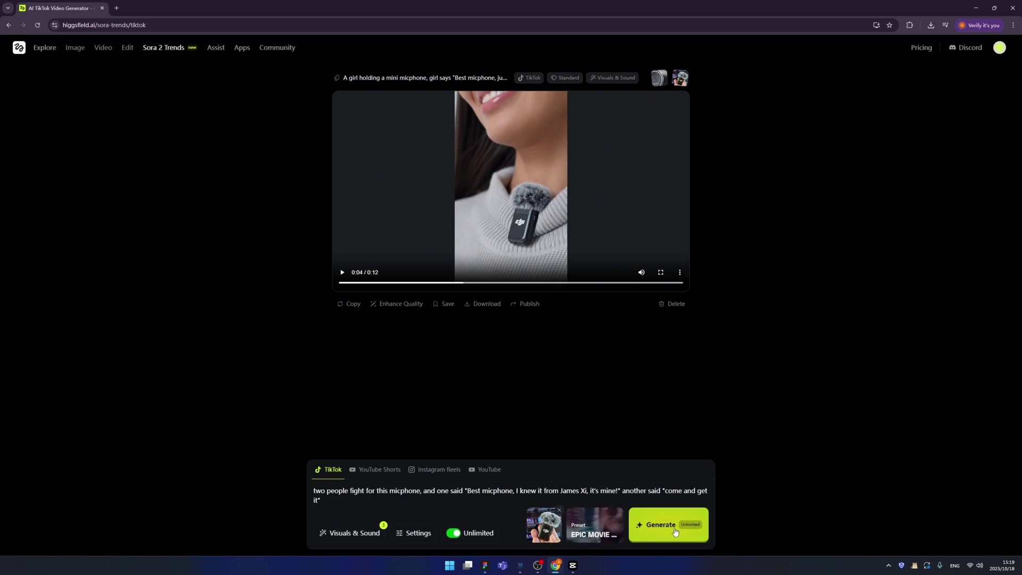